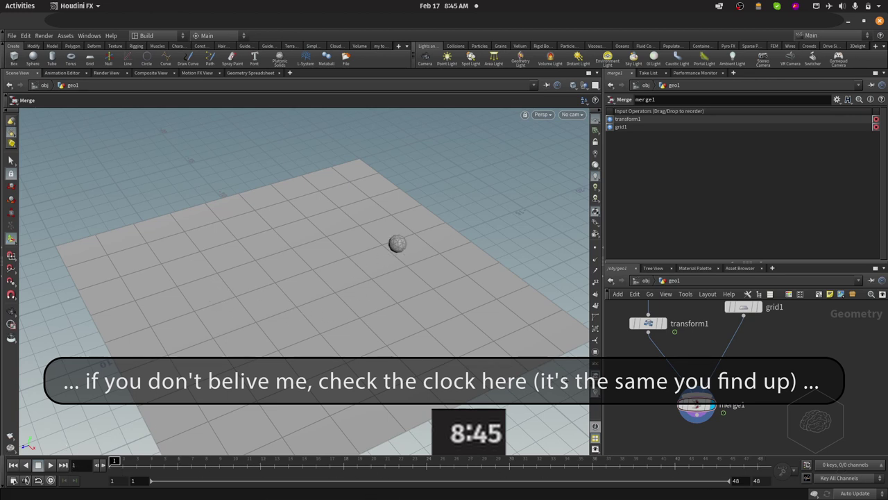
- Place an mm_BurnOut node in the geo1 network using the mm search
key("Tab")
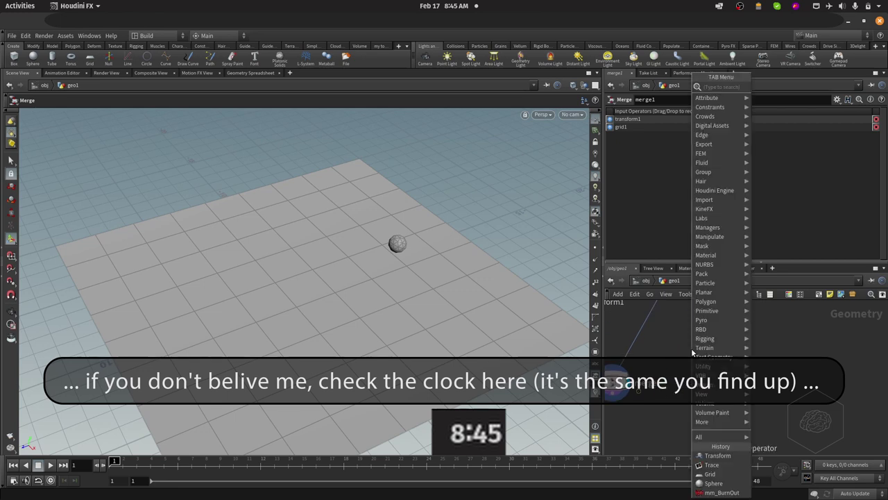
type("mm")
key("Return")
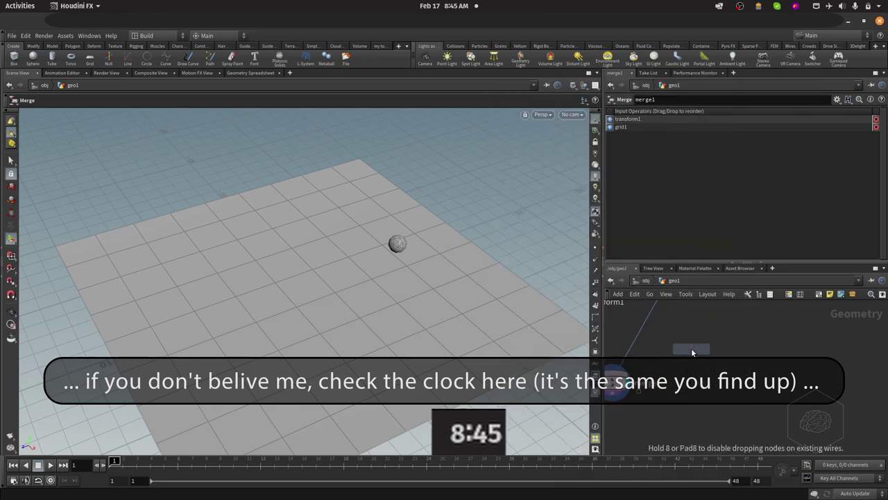
left_click(692, 353)
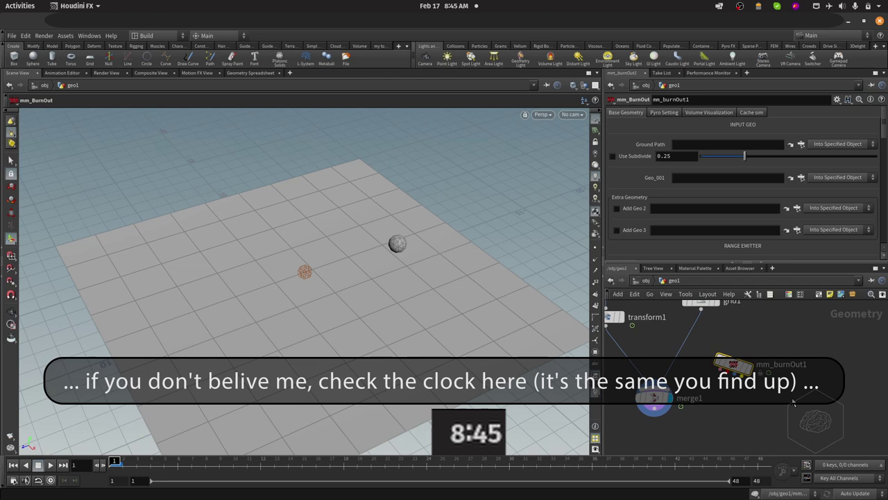
- Set Ground Path to ../grid1 and Geo_001 to ../transform1
middle_click_drag(705, 364, 757, 392)
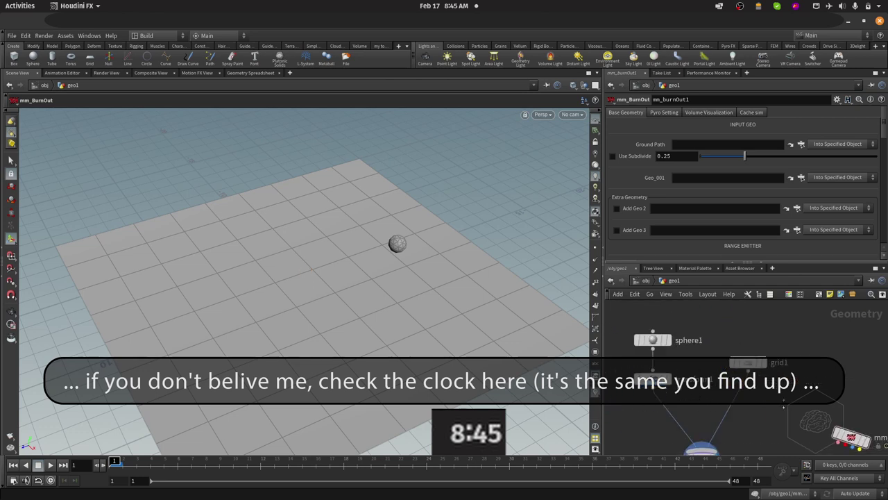
left_click_drag(827, 424, 718, 145)
left_click_drag(645, 374, 699, 182)
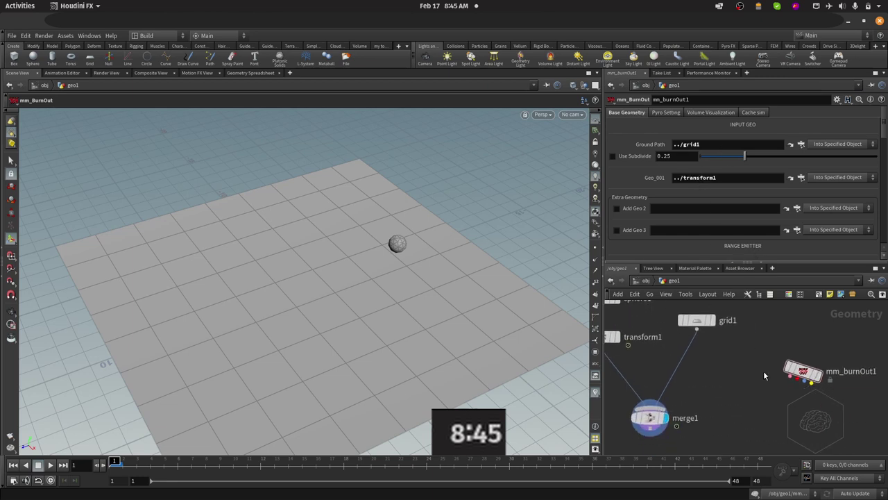
- Enable Show Geometry Emitter, display mm_burnOut1, and raise Threshold from 0.5 to 1.01
scroll(713, 206, "down", 3)
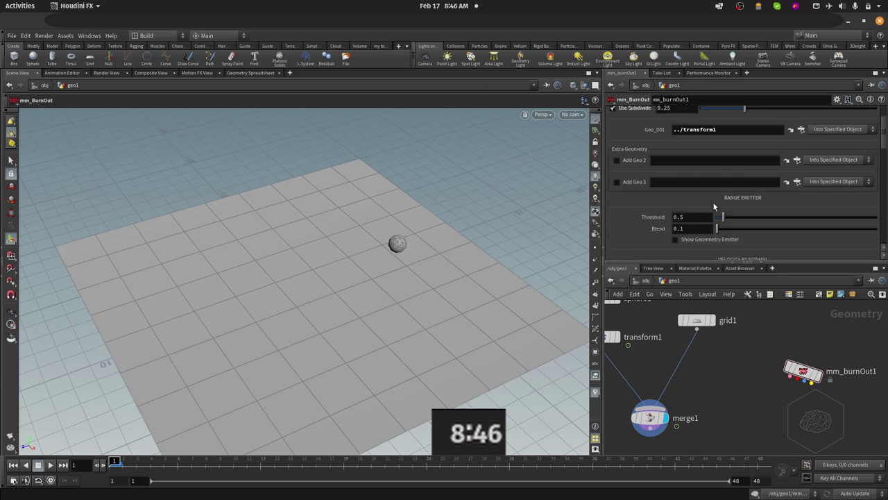
scroll(752, 215, "down", 1)
left_click(682, 217)
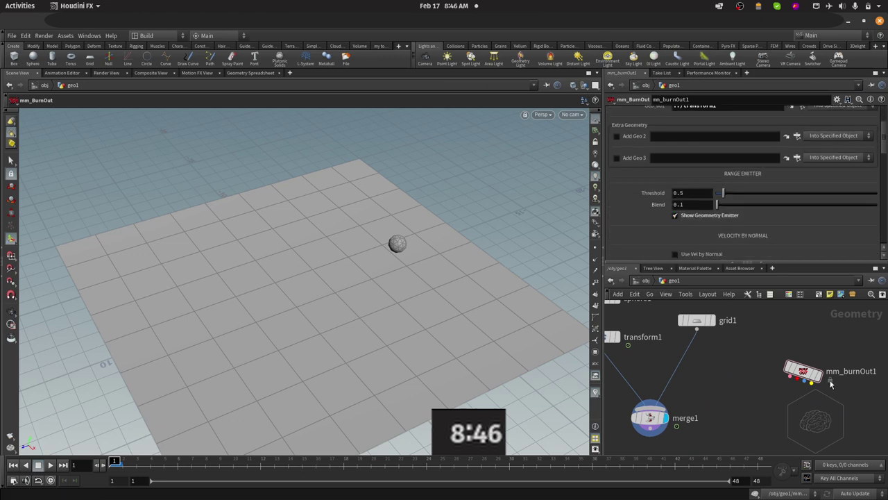
left_click(821, 377)
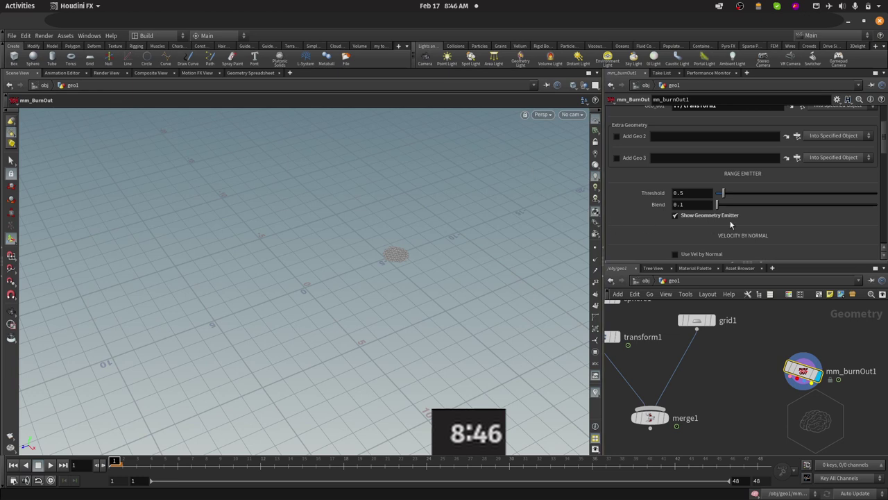
left_click_drag(724, 194, 732, 193)
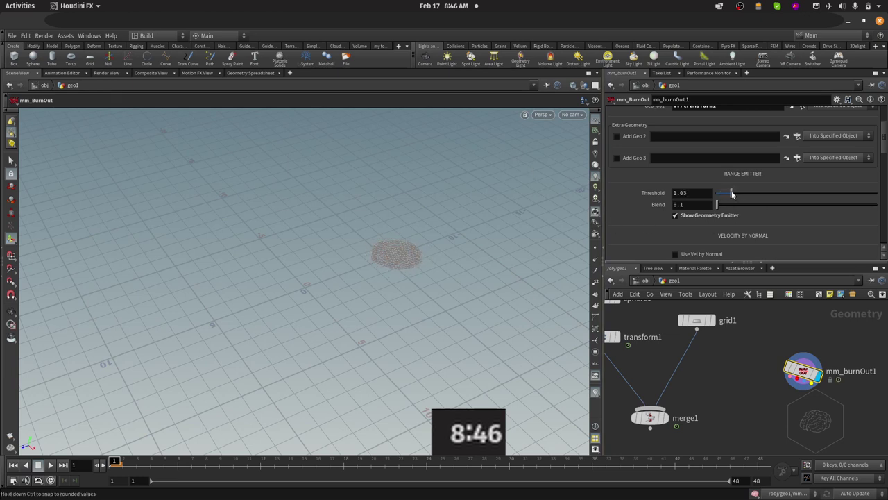
middle_click_drag(732, 419, 717, 449)
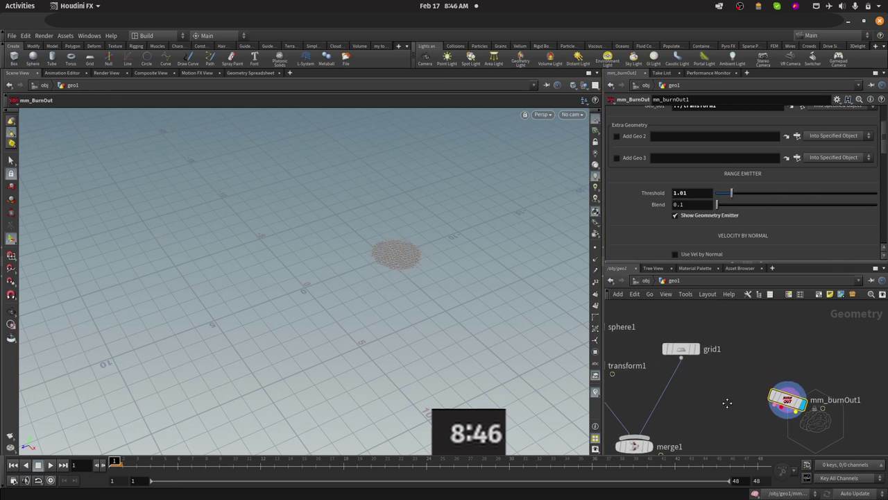
scroll(682, 220, "up", 3)
- Turn on Show Pyro Emitter in the Pyro Setting tab
left_click(613, 156)
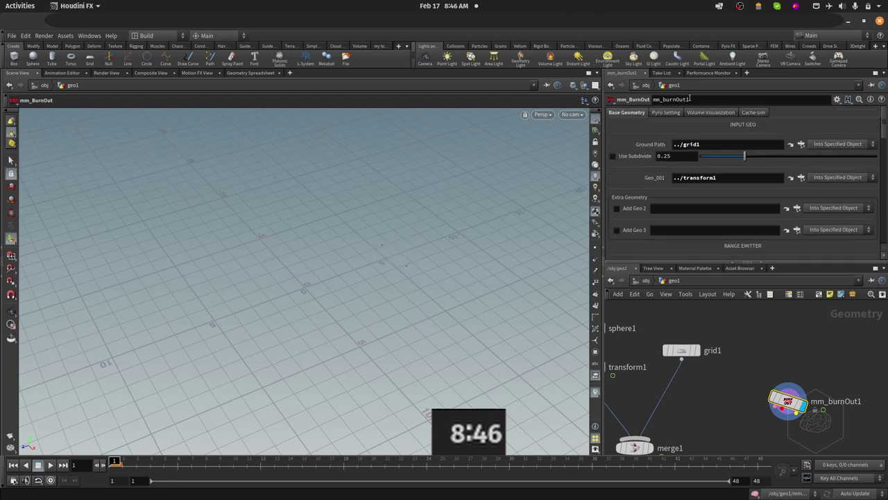
left_click(680, 112)
left_click(705, 138)
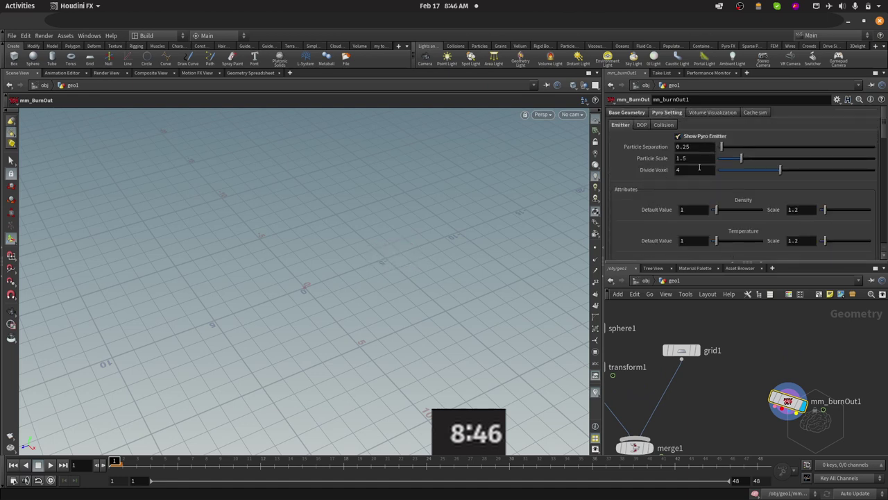
middle_click_drag(808, 385, 768, 353)
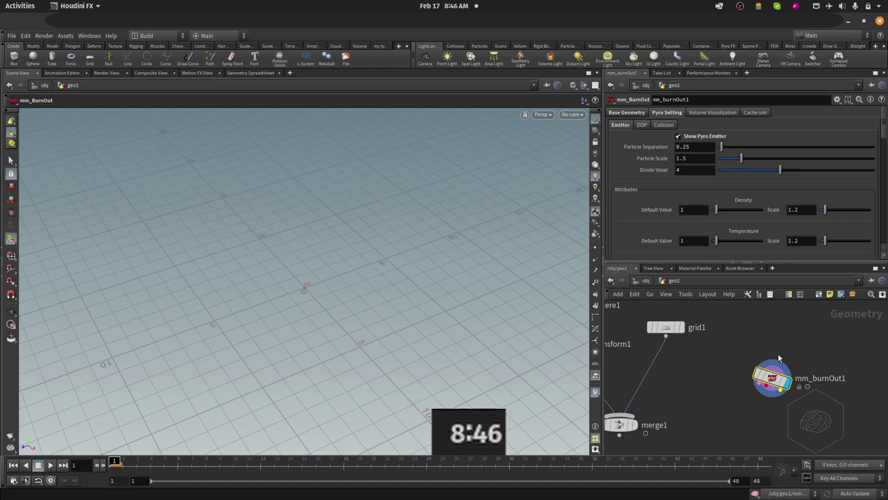
middle_click_drag(778, 357, 784, 367)
- Enable Use Subdivide at 0.25 on the base geometry so the smoke volume emits
left_click(642, 114)
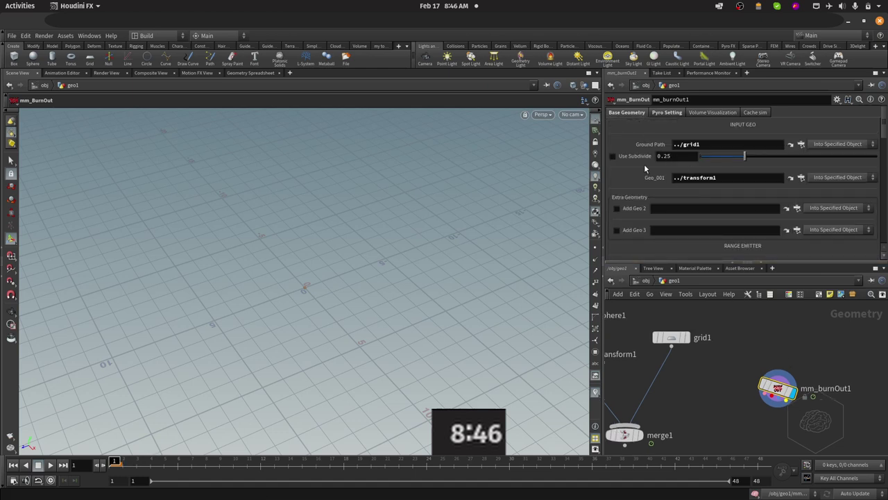
left_click(625, 159)
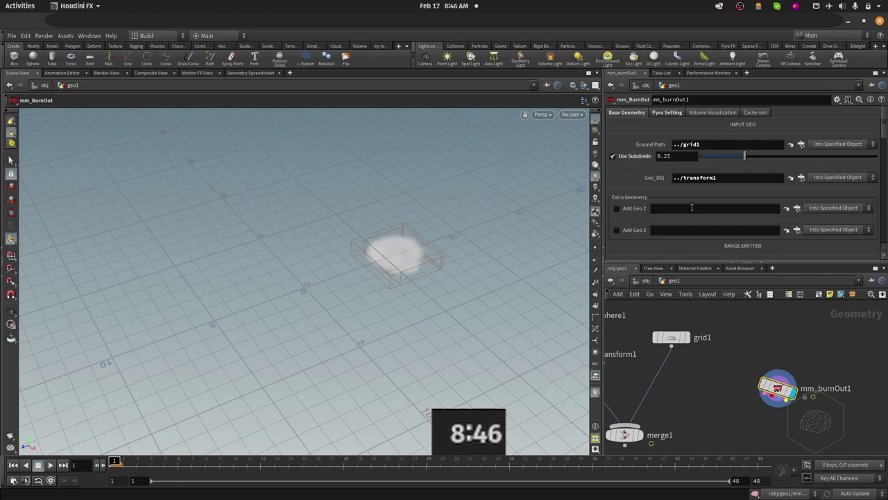
left_click(675, 112)
middle_click_drag(808, 369, 777, 344)
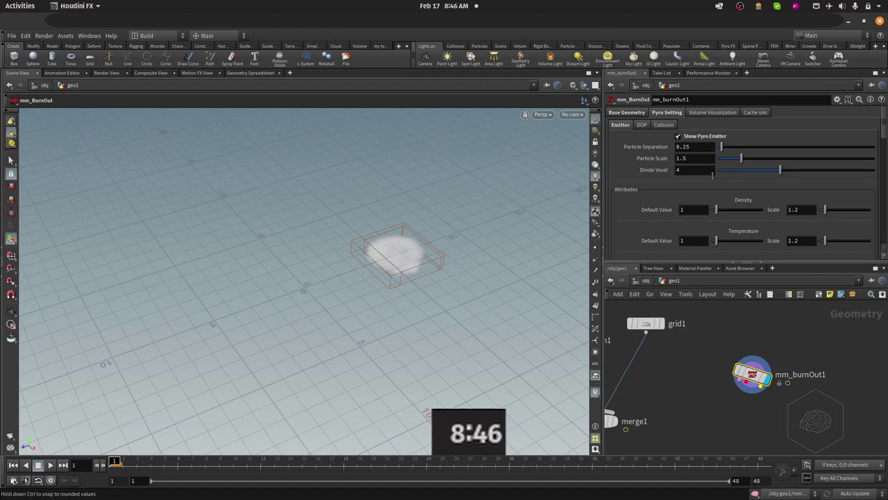
left_click(663, 125)
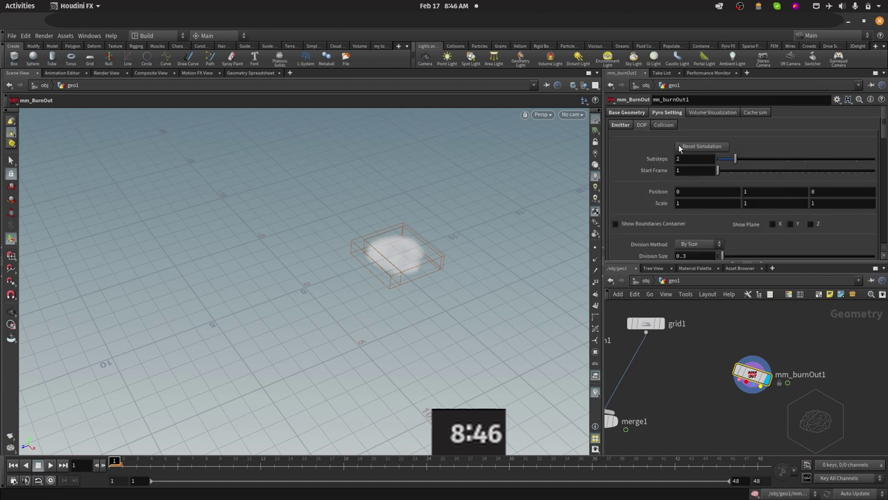
- Enable Show Boundaries Container and compare the flat box against grid1's 20×20 size
scroll(650, 208, "down", 1)
left_click(646, 211)
left_click_drag(492, 254, 485, 180, "alt")
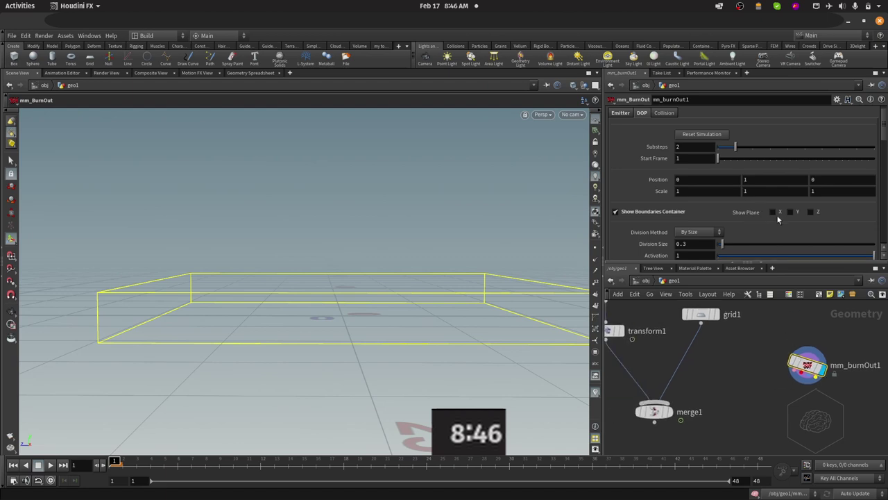
middle_click_drag(698, 390, 744, 395)
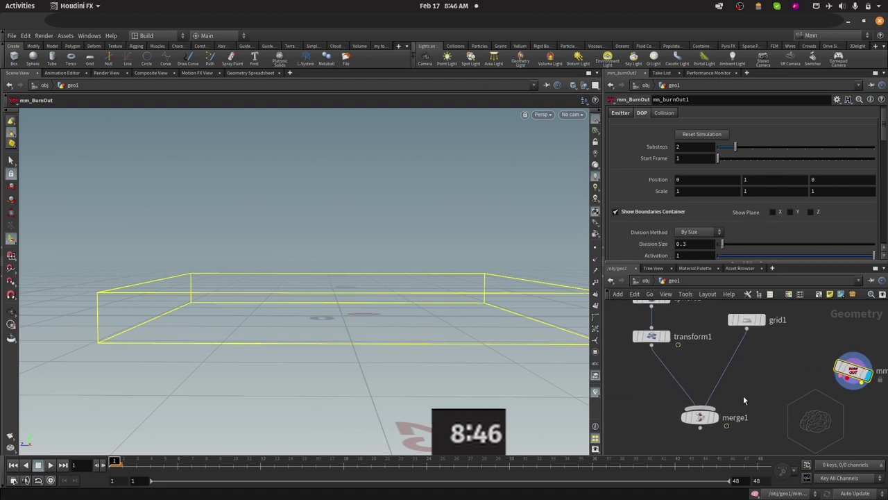
left_click(756, 321)
mouse_move(195, 289)
left_mouse_down("alt")
mouse_move(258, 264)
mouse_move(405, 266)
left_mouse_up("alt")
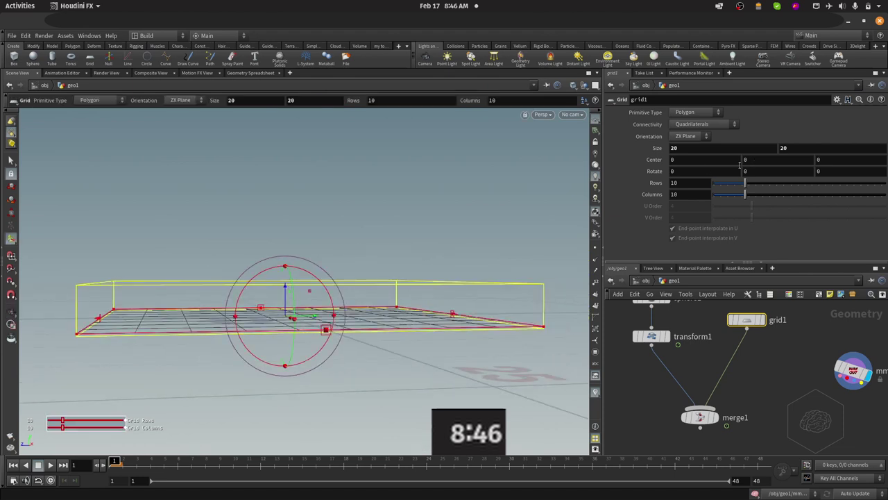
left_click(860, 358)
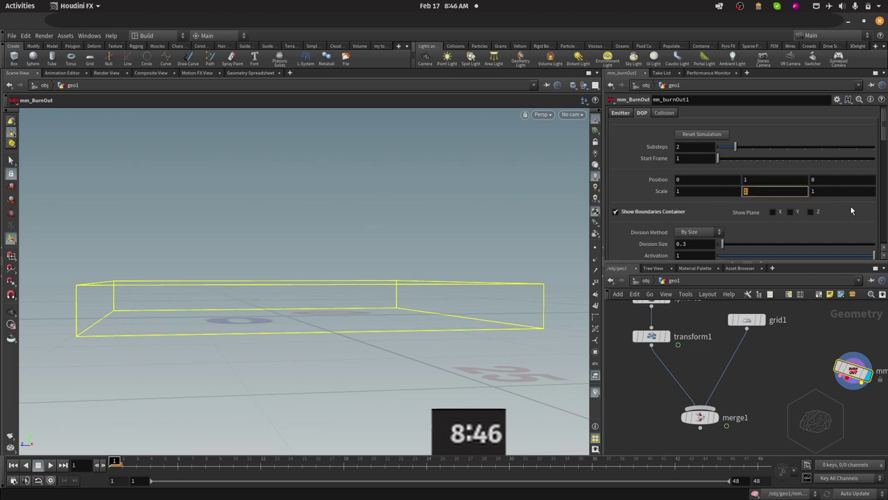
- Set the container scale to 1, 2, 1 and its Y position to 0.53
key("Return")
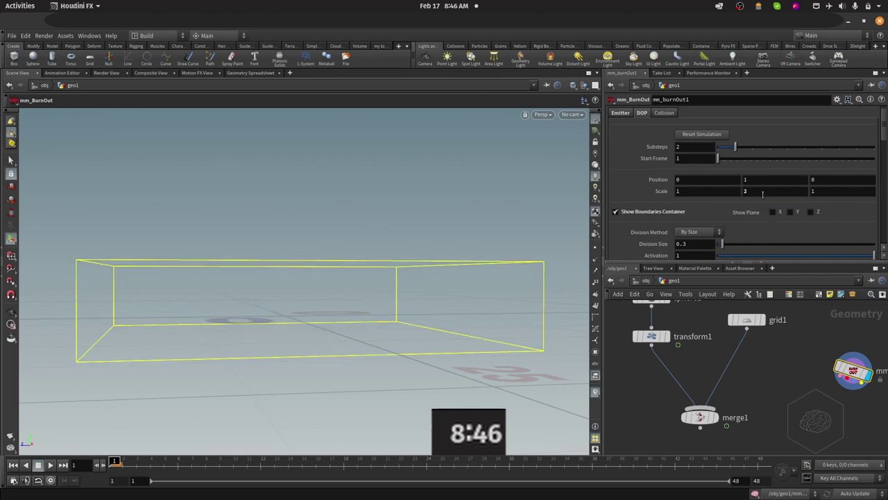
left_click(761, 320)
left_click_drag(402, 327, 396, 327)
key("Return")
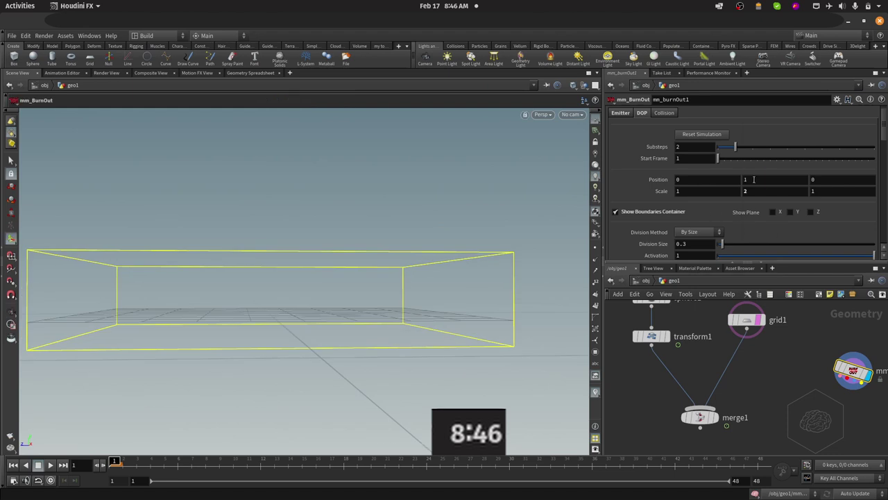
middle_click_drag(753, 179, 753, 199)
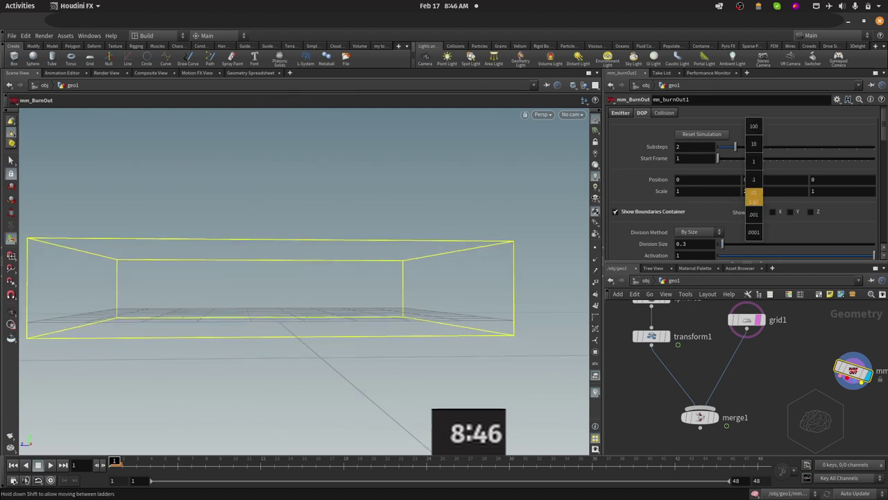
middle_click_drag(754, 200, 786, 224)
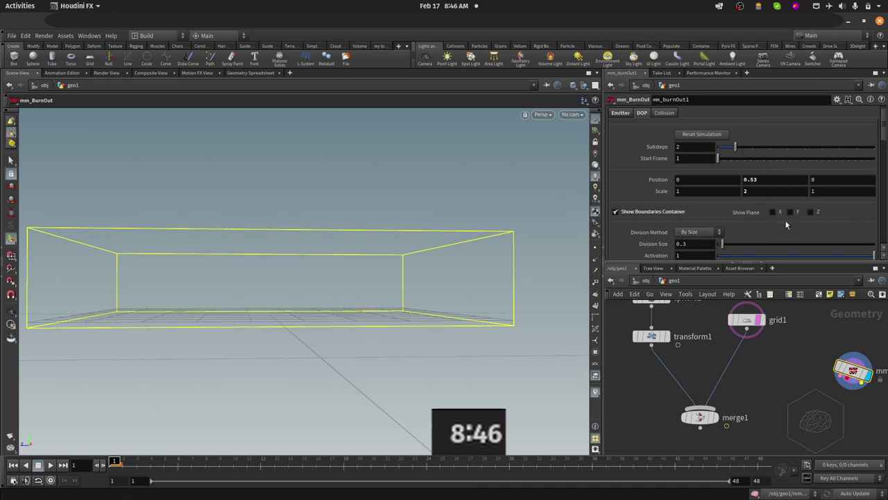
- Show the X, Y and Z slice planes, then switch the boundaries container display off
left_click(773, 212)
left_click_drag(313, 271, 398, 275)
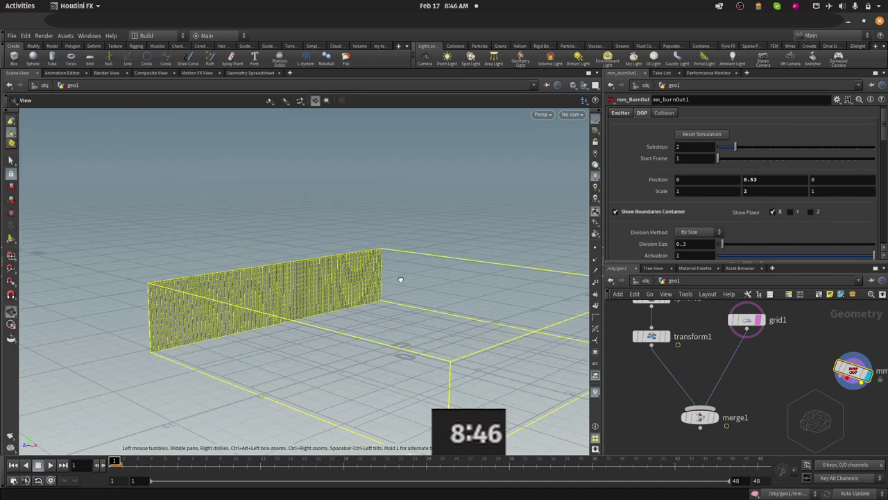
left_click(793, 212)
left_click(818, 213)
left_click_drag(527, 292, 378, 233)
scroll(388, 291, "up", 2)
scroll(409, 354, "up", 2)
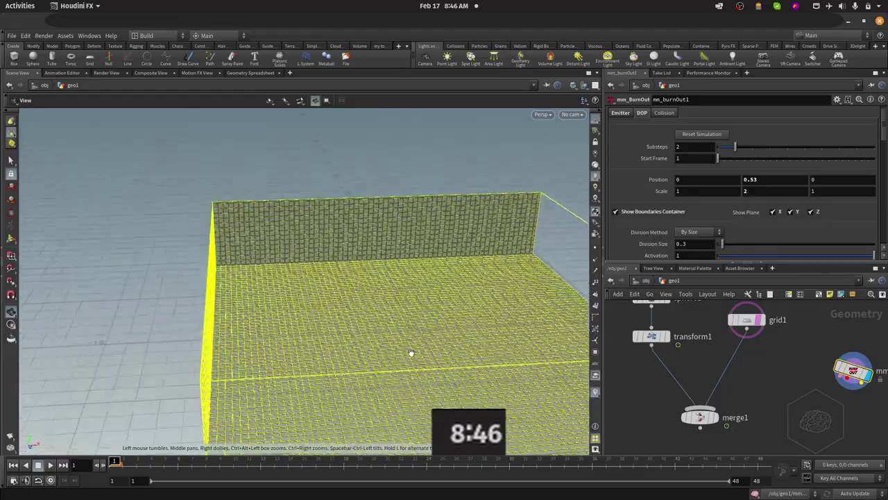
scroll(396, 350, "up", 3)
scroll(378, 347, "up", 3)
mouse_move(378, 347)
left_mouse_down()
mouse_move(386, 312)
mouse_move(410, 312)
left_mouse_up()
scroll(358, 324, "down", 3)
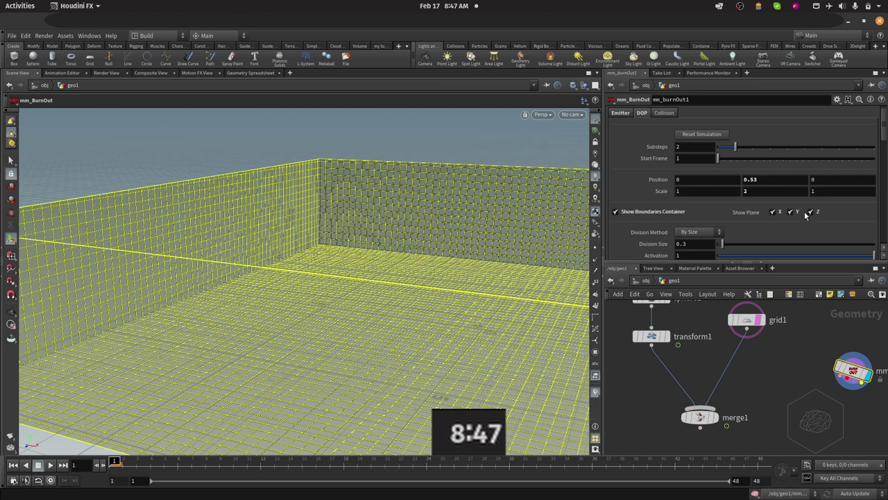
left_click(633, 213)
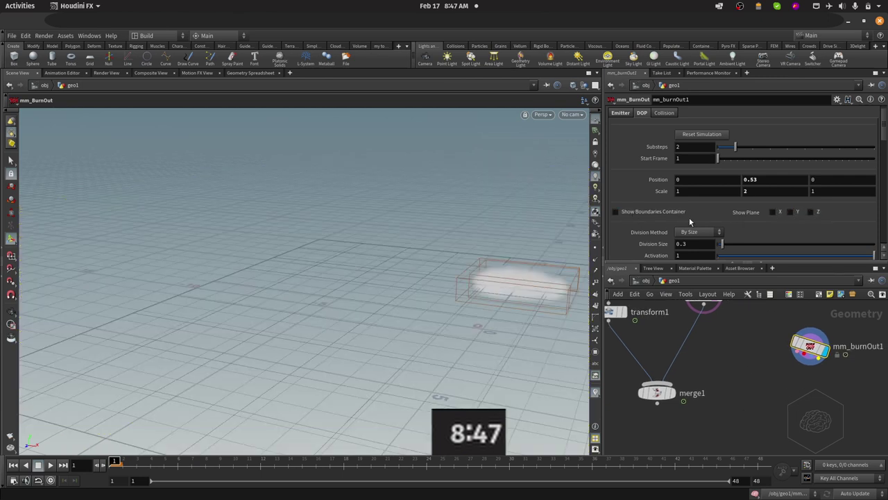
- Scroll through mm_burnOut1's Pyro Setting parameters to review them
scroll(690, 218, "down", 2)
scroll(719, 215, "down", 2)
scroll(718, 223, "down", 2)
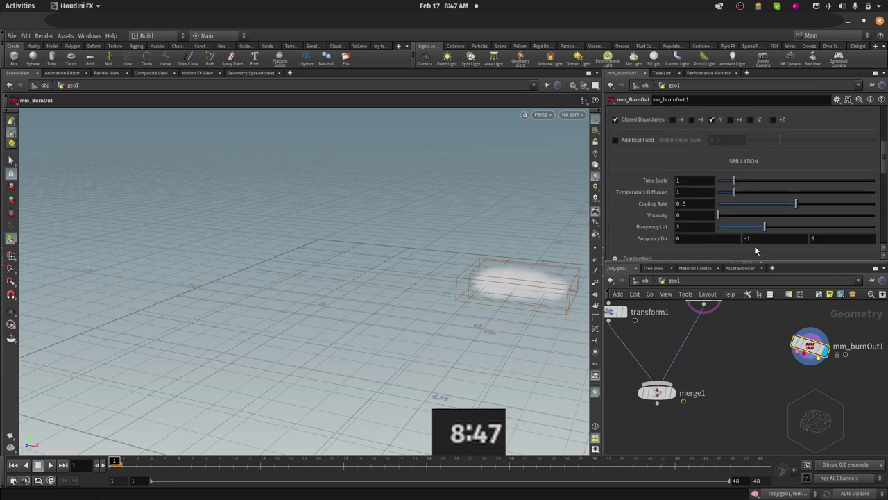
scroll(688, 228, "down", 1)
scroll(742, 248, "down", 1)
scroll(743, 208, "down", 2)
scroll(732, 201, "down", 2)
scroll(721, 222, "down", 2)
scroll(719, 233, "down", 1)
scroll(718, 236, "up", 3)
scroll(717, 239, "up", 3)
scroll(717, 240, "up", 2)
scroll(717, 239, "up", 2)
scroll(716, 239, "up", 2)
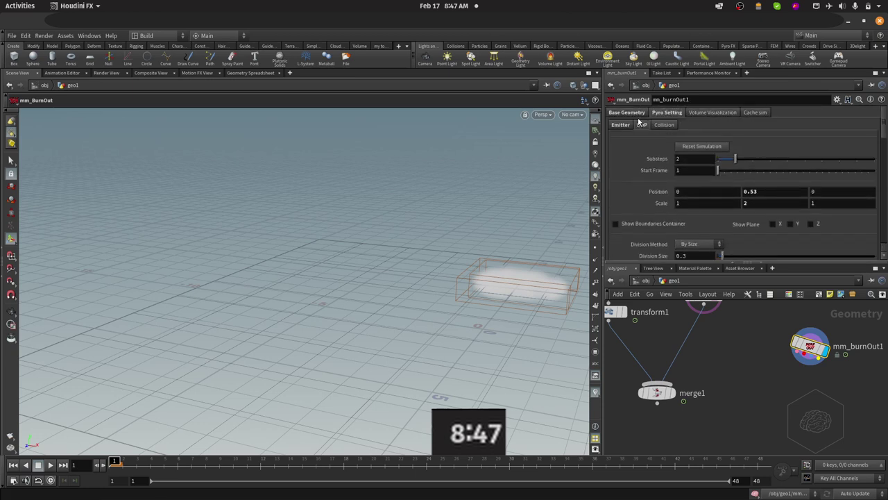
- Review the Collision and Volume Visualization tabs, then check the Cache sim fields for frames 1–48
left_click(665, 125)
left_click(705, 113)
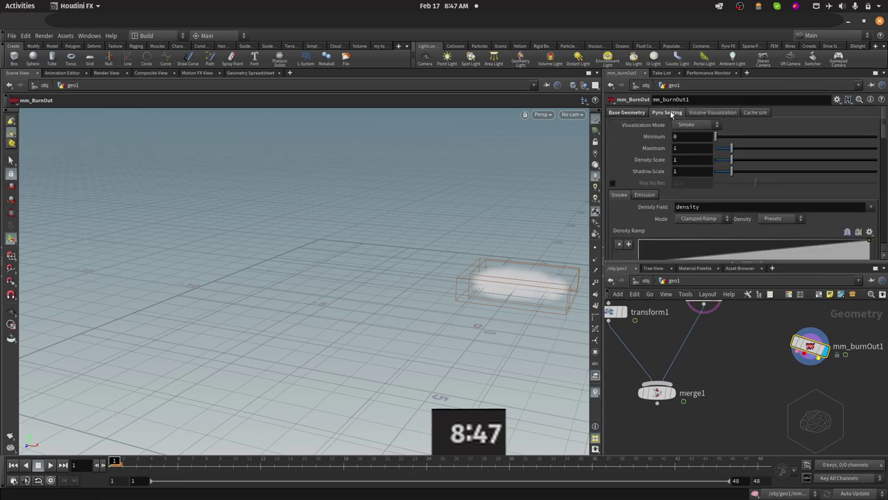
left_click(671, 113)
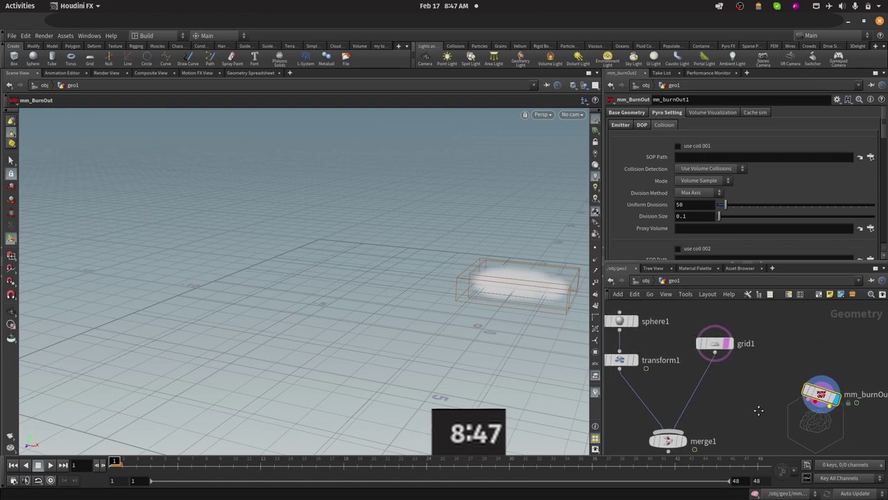
left_click(705, 115)
left_click(758, 112)
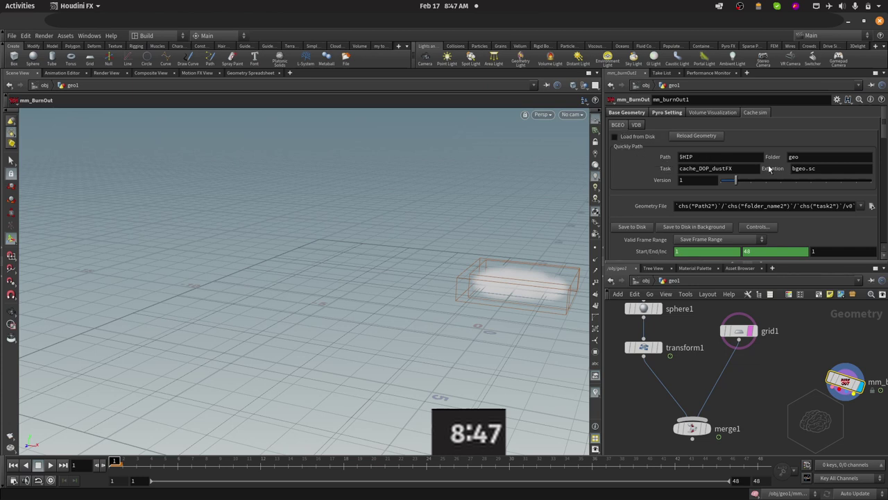
scroll(647, 201, "down", 1)
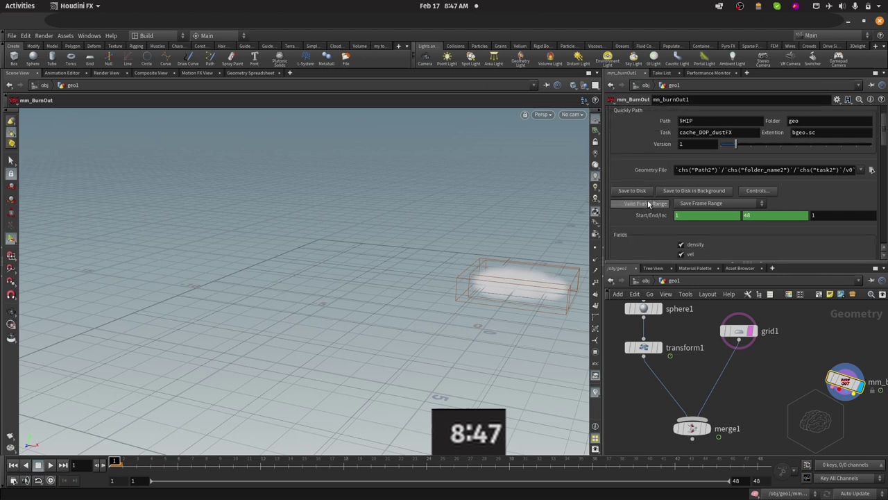
scroll(648, 201, "down", 1)
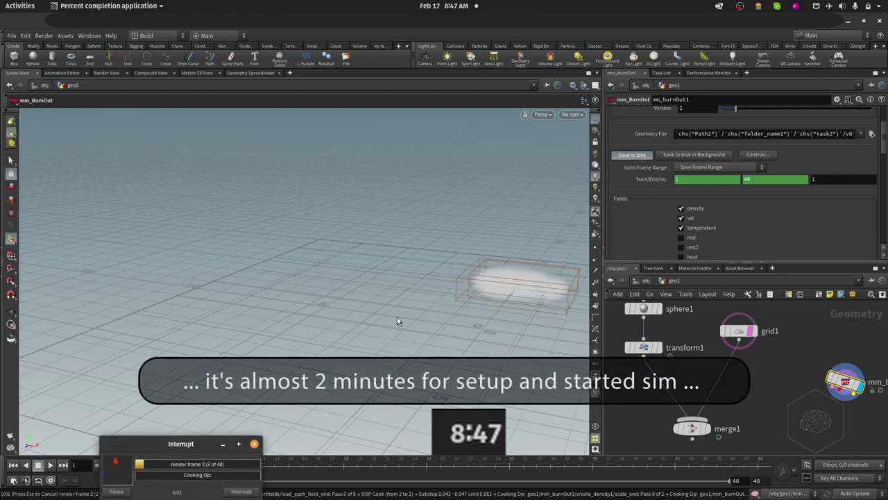
- Move the cache progress window aside while the simulation caches
left_click_drag(195, 444, 271, 269)
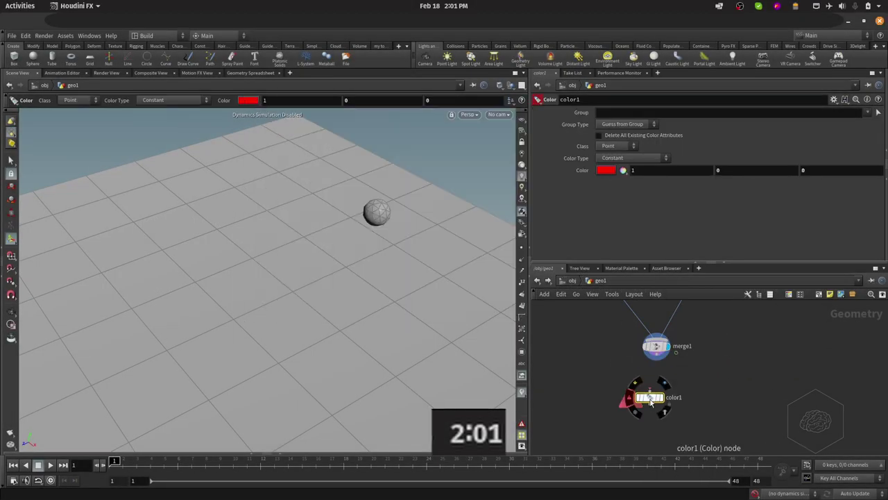
- Add an Attribute Transfer wired to both colours, with Remesh Target Size 0.25
key("Tab")
type("at")
key("Return")
left_click(694, 409)
left_click_drag(648, 347, 687, 402)
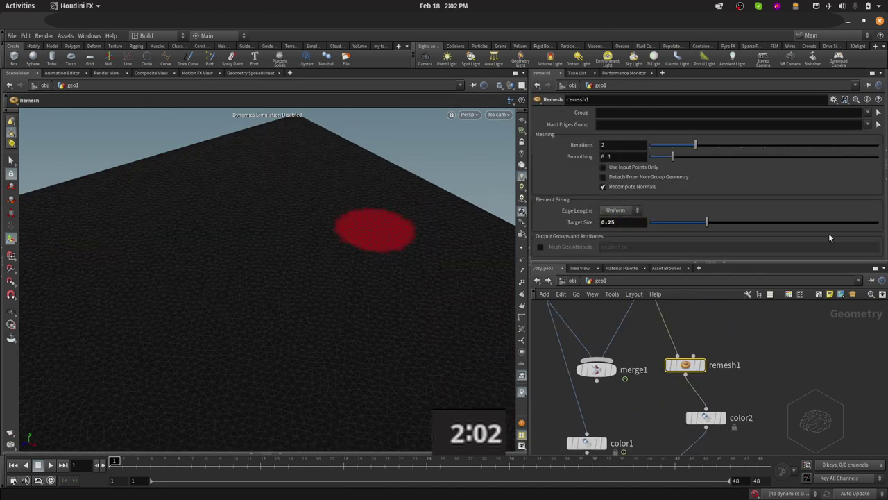
double_click(607, 221)
type("0.25")
key("Return")
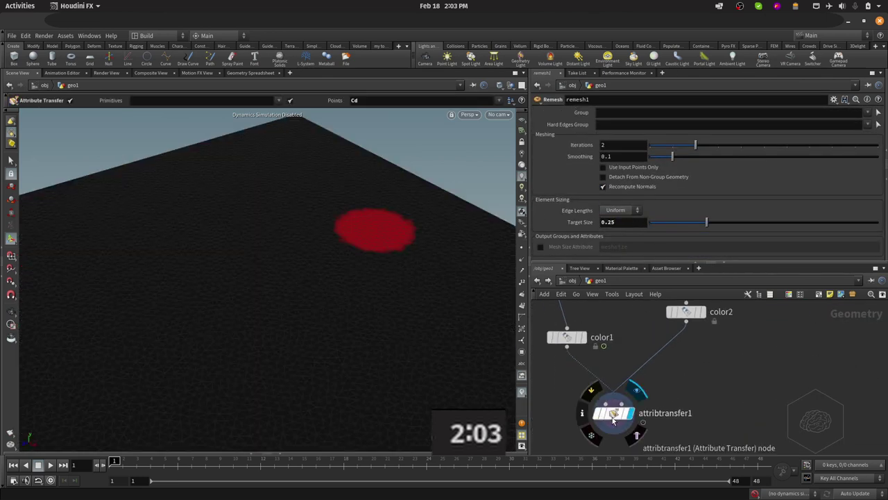
left_click(614, 417)
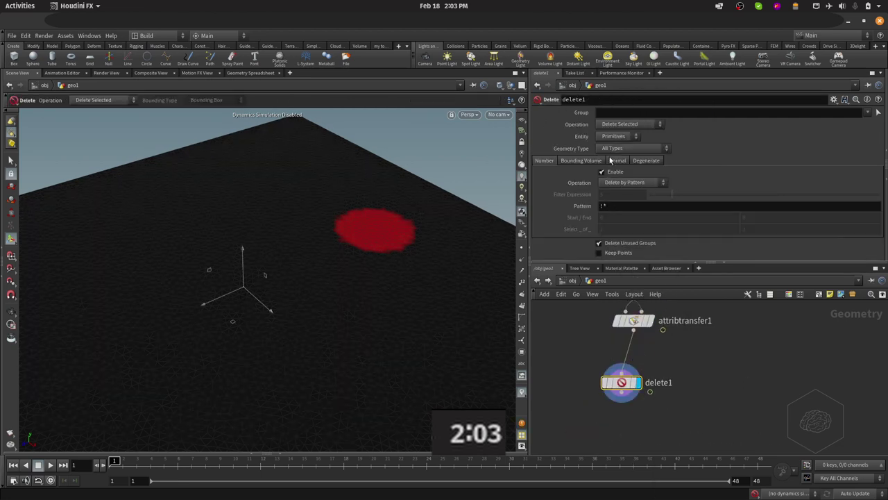
left_click(632, 182)
left_click(633, 195)
type("@Cd.r < 0.01")
key("Return")
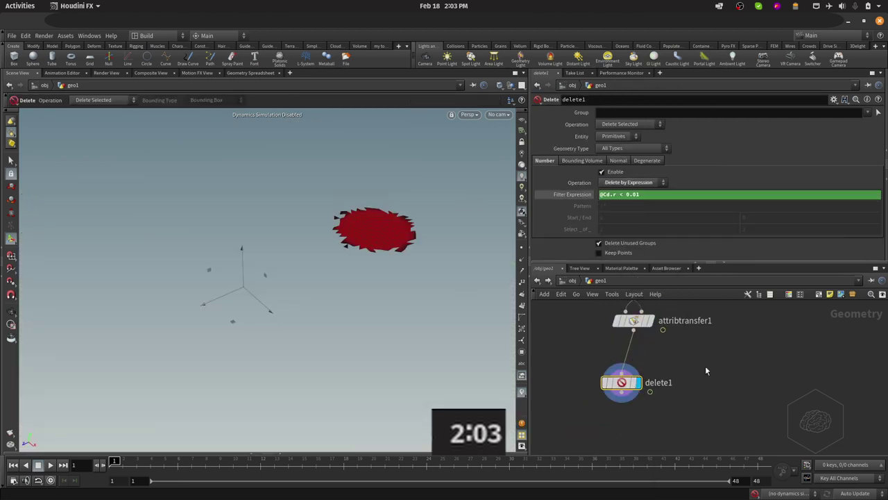
- Add a Null output node named out_geom_mesh below the delete
key("Tab")
left_click(633, 368)
double_click(660, 363)
type("out_geom_mesh")
key("Return")
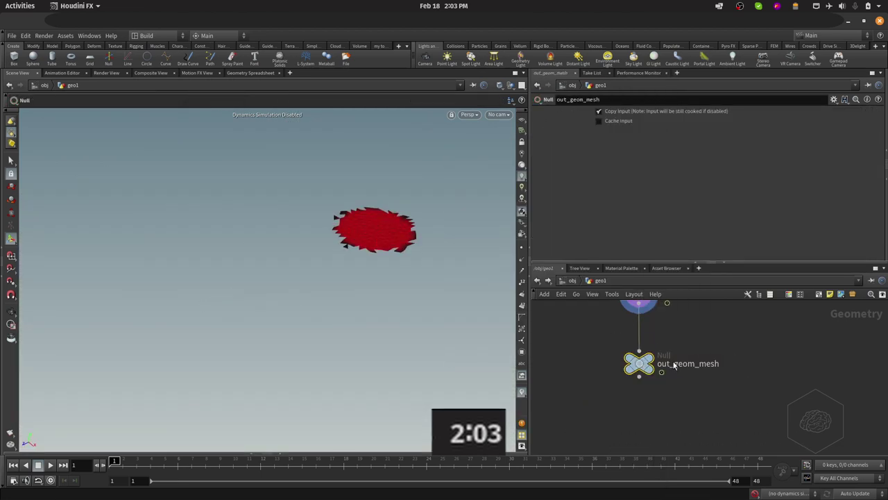
- Add a Pyro Source node after out_geom_mesh
key("Tab")
type("pyro")
key("Down")
key("Down")
key("Down")
key("Down")
key("Down")
key("Return")
left_click(638, 373)
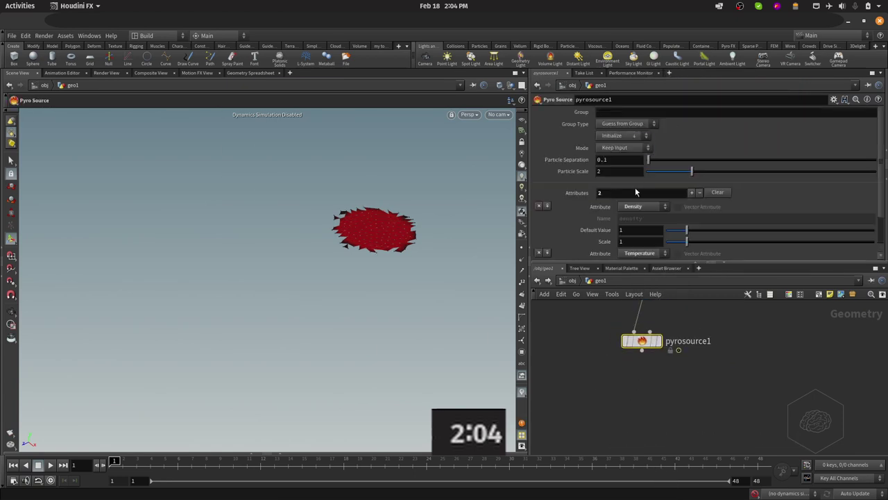
- Add Attribute Noise and Volume Rasterize Attributes nodes after the pyro source
right_click(642, 349)
left_click(704, 283)
left_click(672, 402)
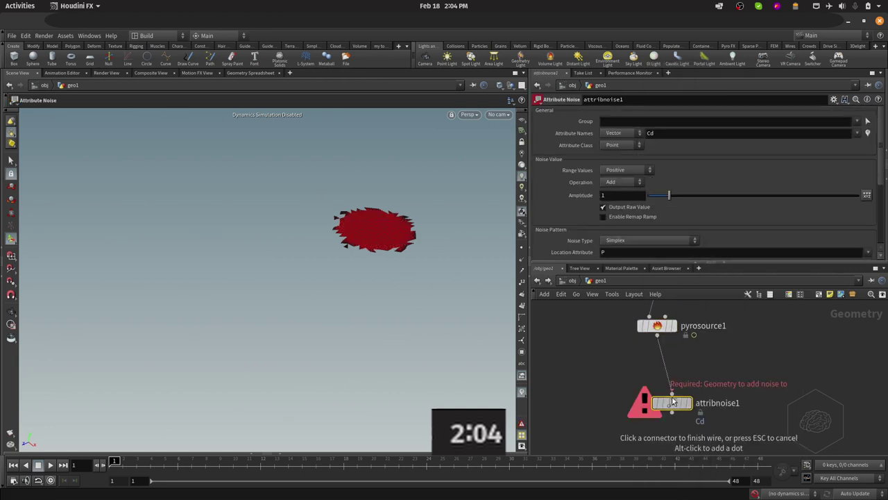
left_click(672, 401)
left_click(687, 76)
left_click(664, 386)
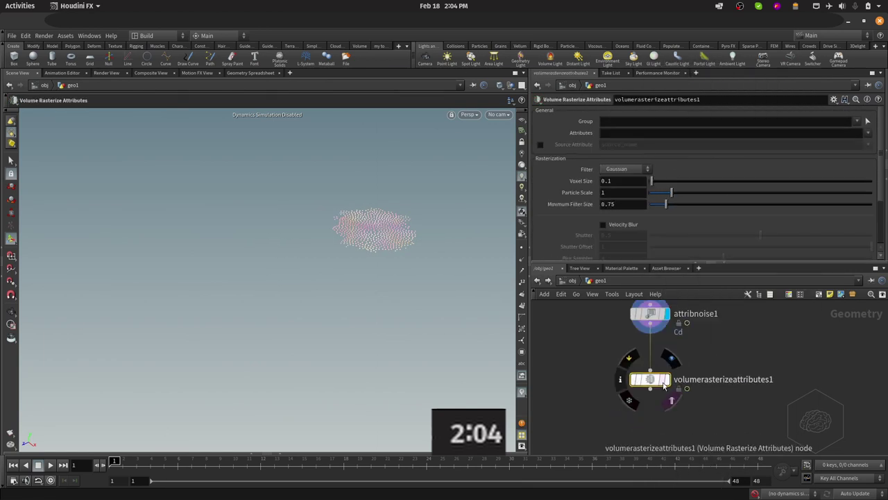
- Rasterize density and temperature, with voxel size referencing the pyro source particle separation
left_click(664, 386)
left_click(694, 133)
type("density temperature")
key("Return")
right_click(601, 181)
left_click(653, 267)
right_click(732, 181)
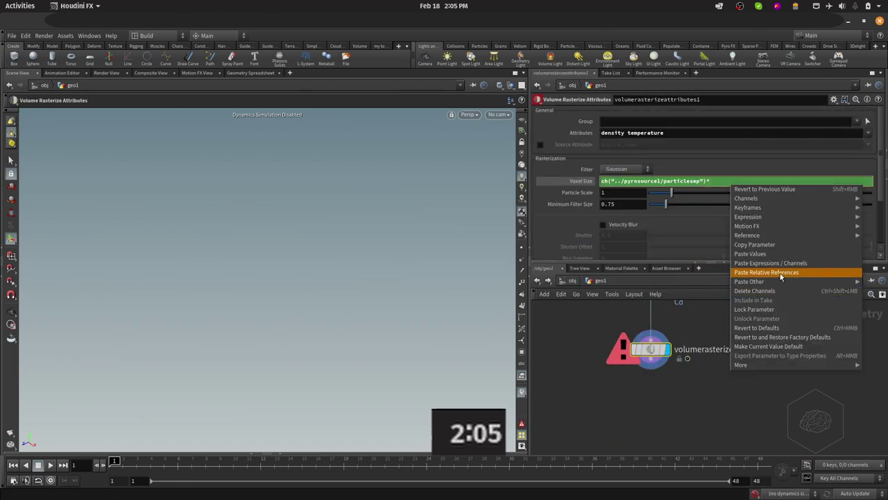
left_click(780, 272)
- Add a Null named out_pyro_emitter and start searching for DOP nodes
key("Tab")
type("null")
key("Return")
left_click(650, 409)
type("ouitter")
key("Return")
key("Tab")
type("dop")
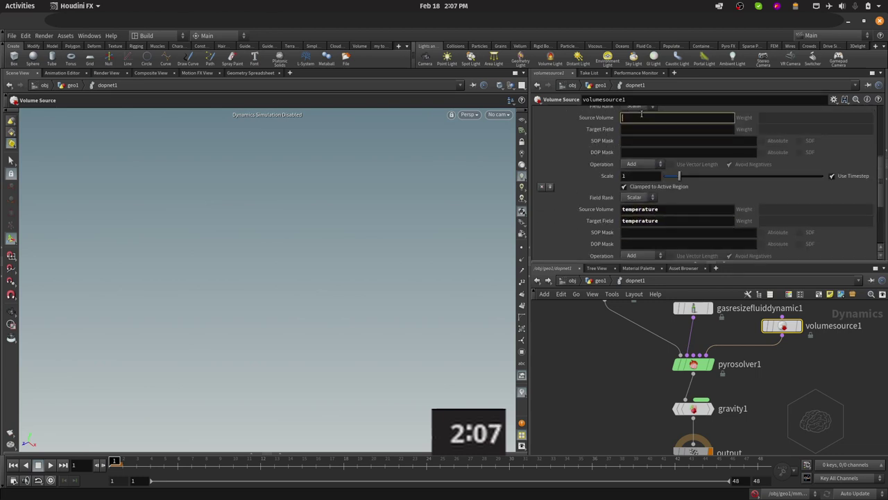
- Set smokeobject1's Size to per-axis bbox() expressions of grid1
mouse_move(284, 275)
left_mouse_down()
mouse_move(423, 334)
mouse_move(291, 284)
left_mouse_up()
key("u")
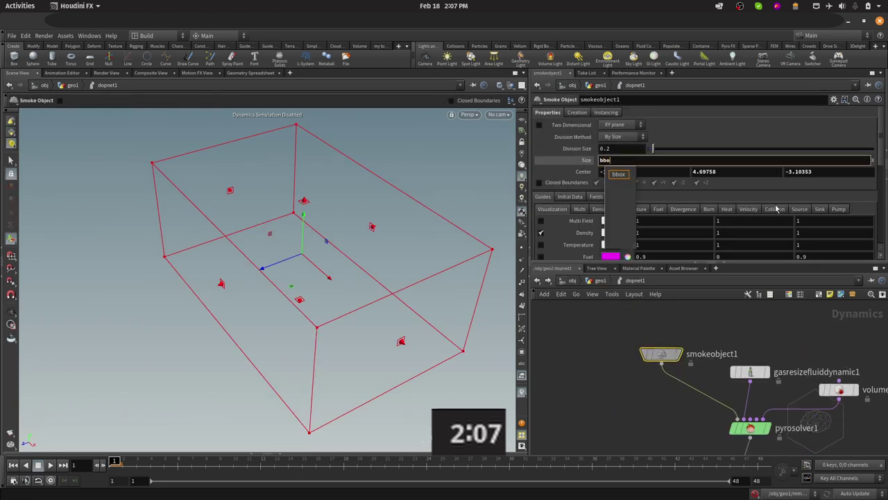
type("bbox(\"/obj/geo1/grid1\", D_XSIZE")
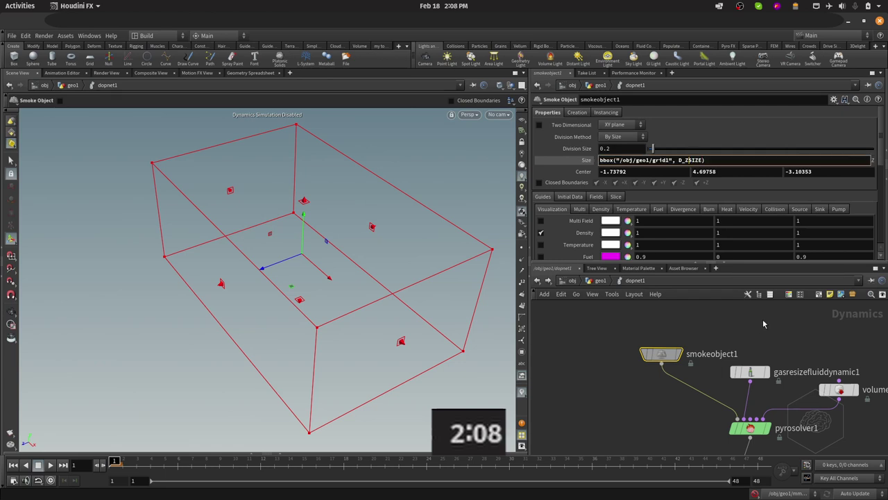
key("Return")
right_click(655, 160)
left_click(586, 149)
- Set the container Center to grid1's centroid(), then play the simulation and rewind to frame 1
left_click(618, 171)
type("centroid(\"bbox(\"/obj/geo1/grid1\", D_XSIZE)")
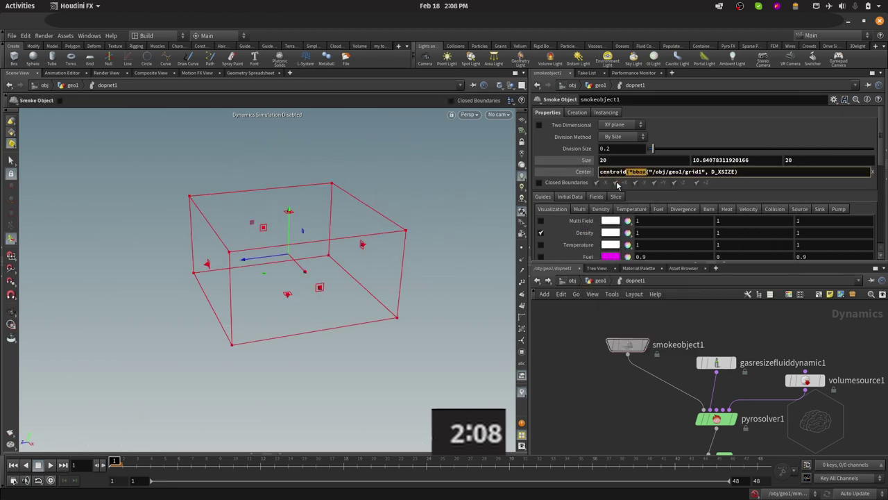
key("Return")
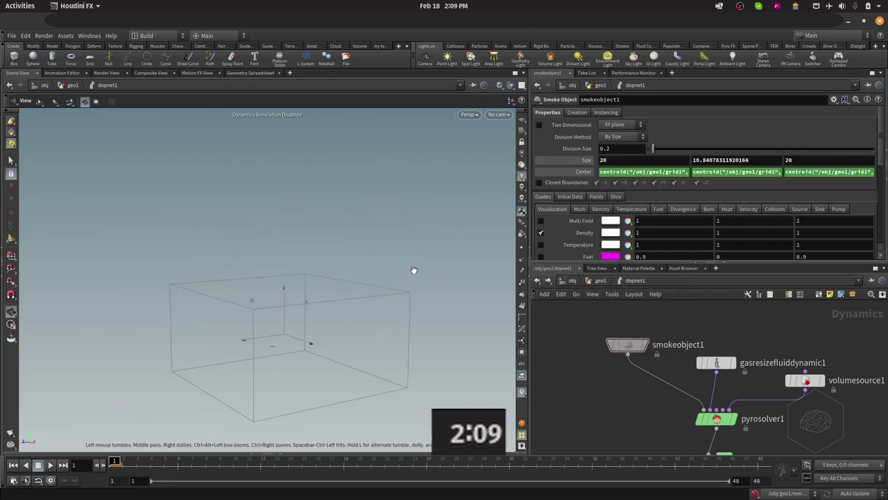
left_click_drag(304, 277, 295, 224)
key("Return")
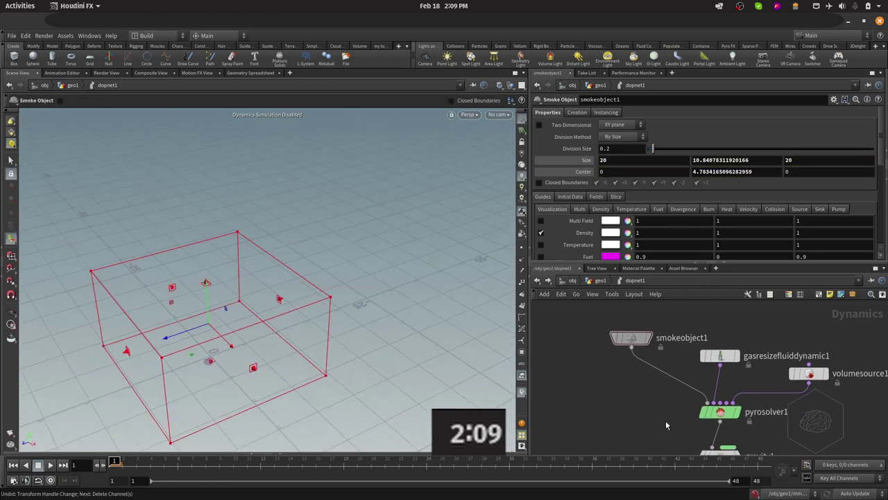
key("Up")
key("ctrl+Up")
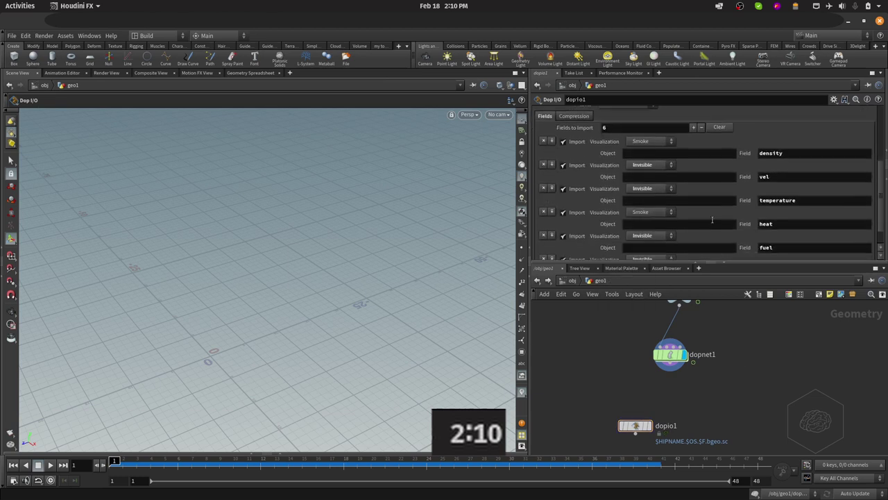
- Show dopio1's Save to File settings, which write frames 1–48 to $HIP/geo/$HIPNAME.$OS.$F.bgeo.sc
left_click(600, 136)
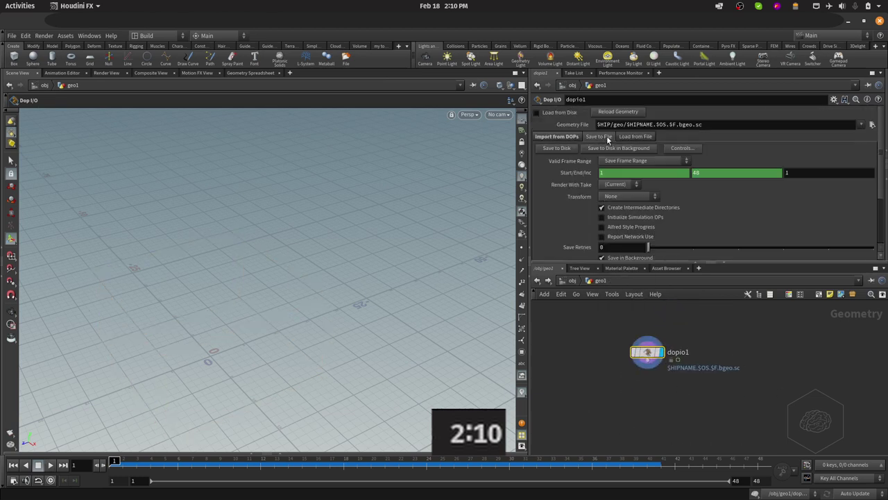